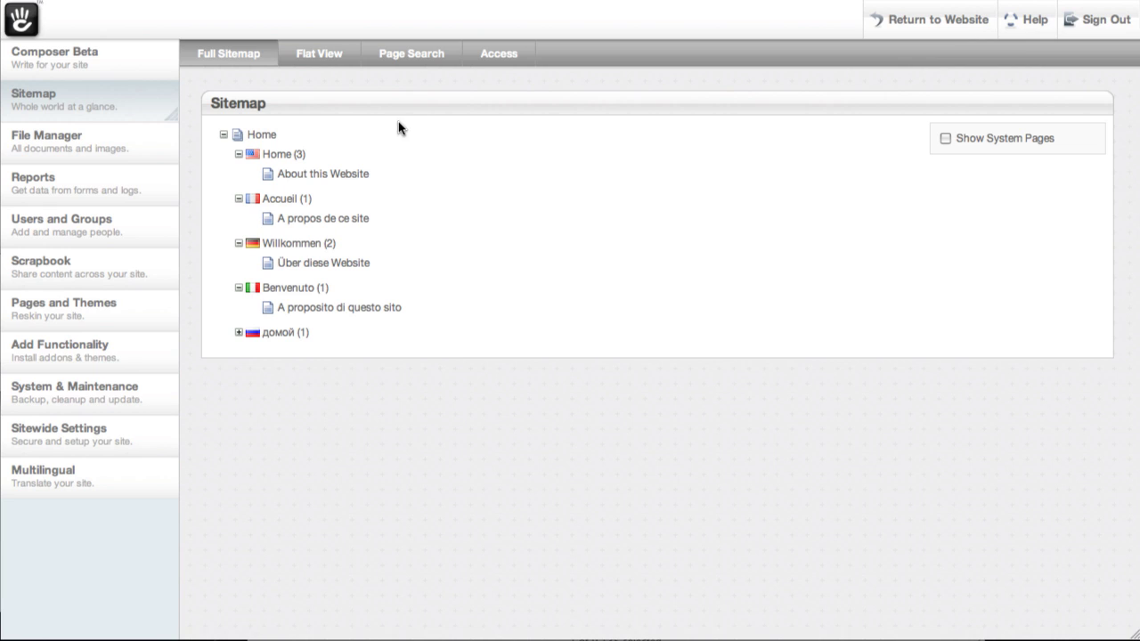
From English Home's page menu, add a Left Sidebar page titled 'Some page'.
{"action": "left_click", "coordinate": [281, 158]}
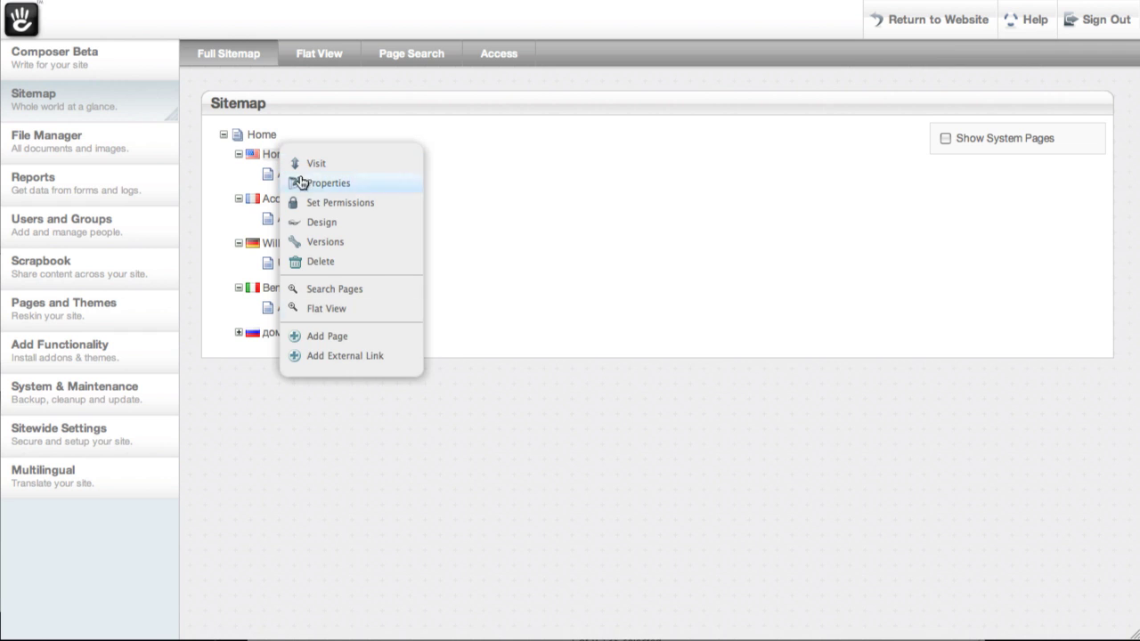
{"action": "left_click", "coordinate": [355, 338]}
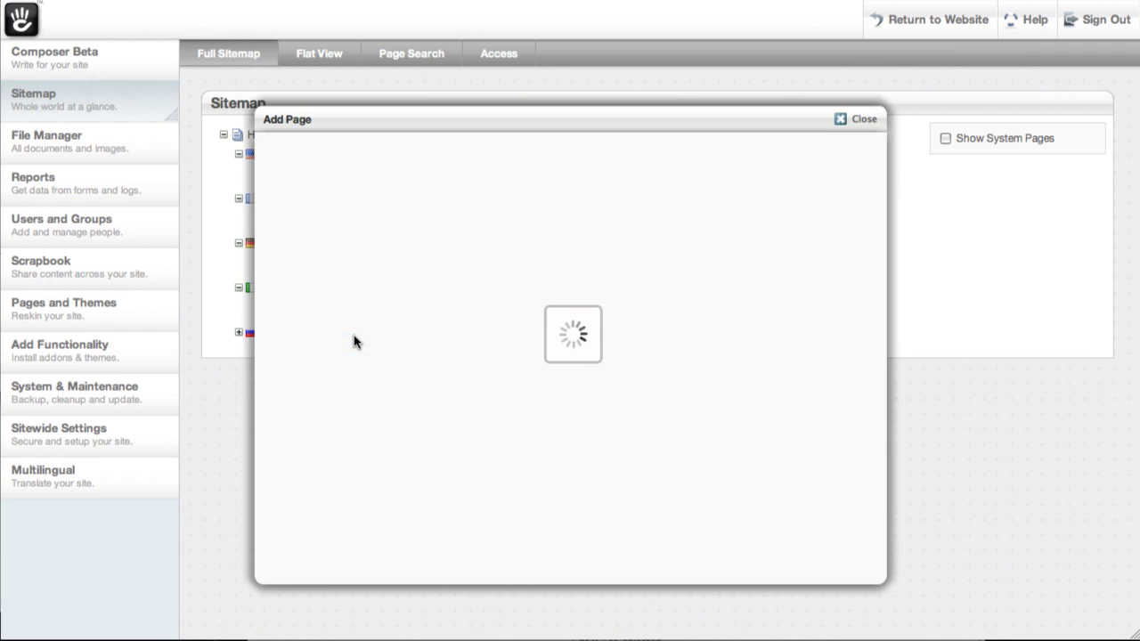
{"action": "left_click", "coordinate": [473, 256]}
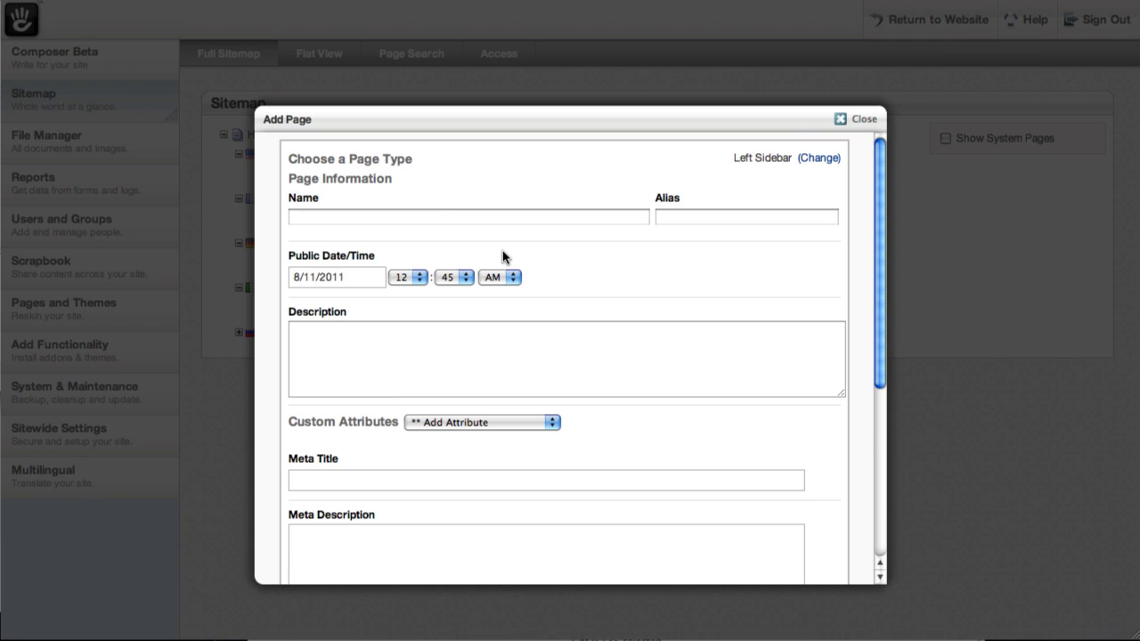
{"action": "left_click", "coordinate": [433, 211]}
{"action": "type", "text": "S"}
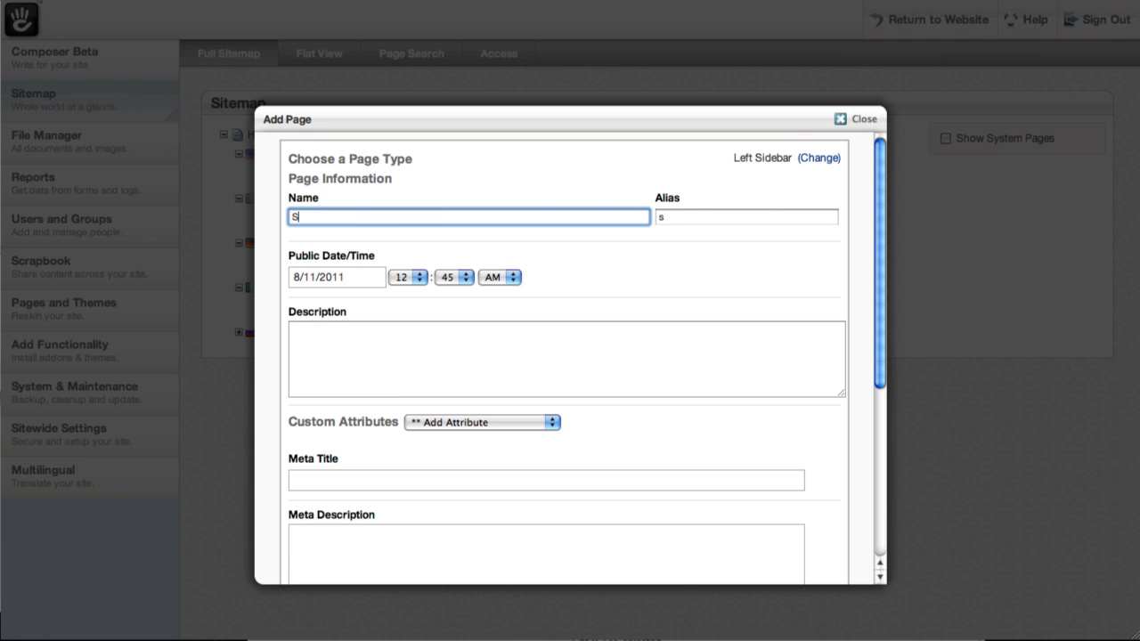
{"action": "type", "text": "ome "}
{"action": "type", "text": "page"}
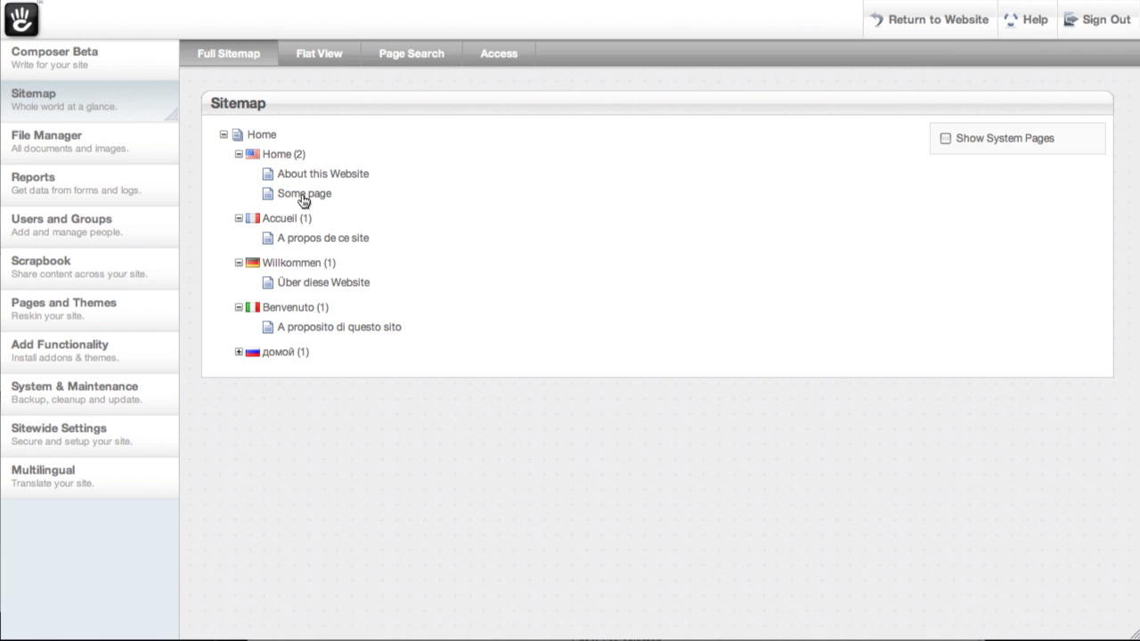
From Willkommen's page menu, create a Full Width page titled 'Das ist gut!'.
{"action": "left_click", "coordinate": [302, 267]}
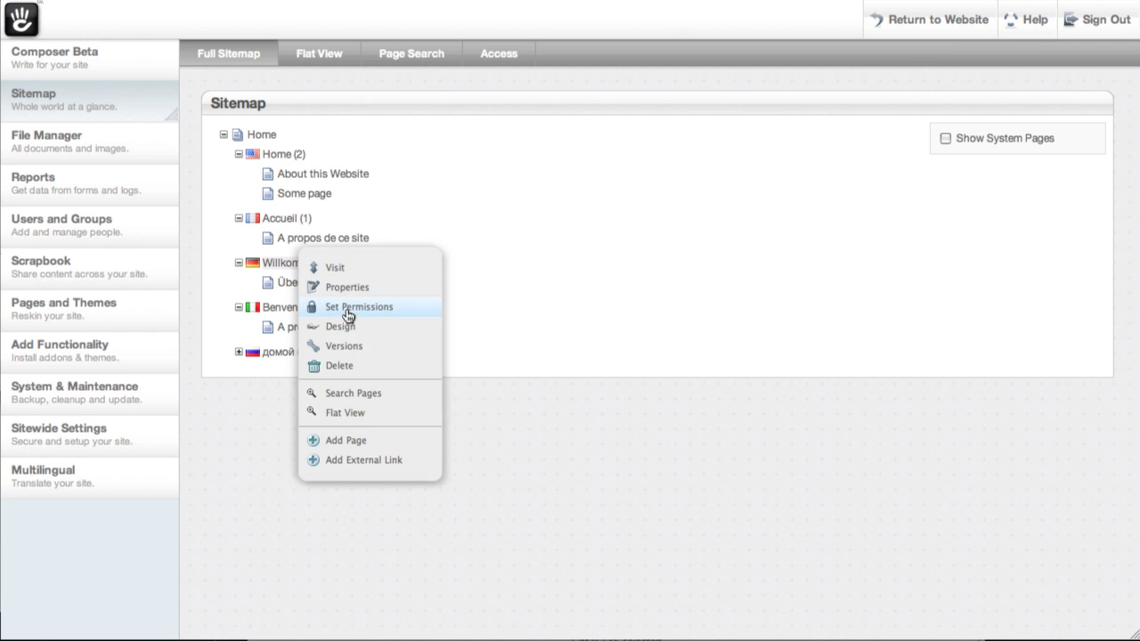
{"action": "left_click", "coordinate": [365, 440]}
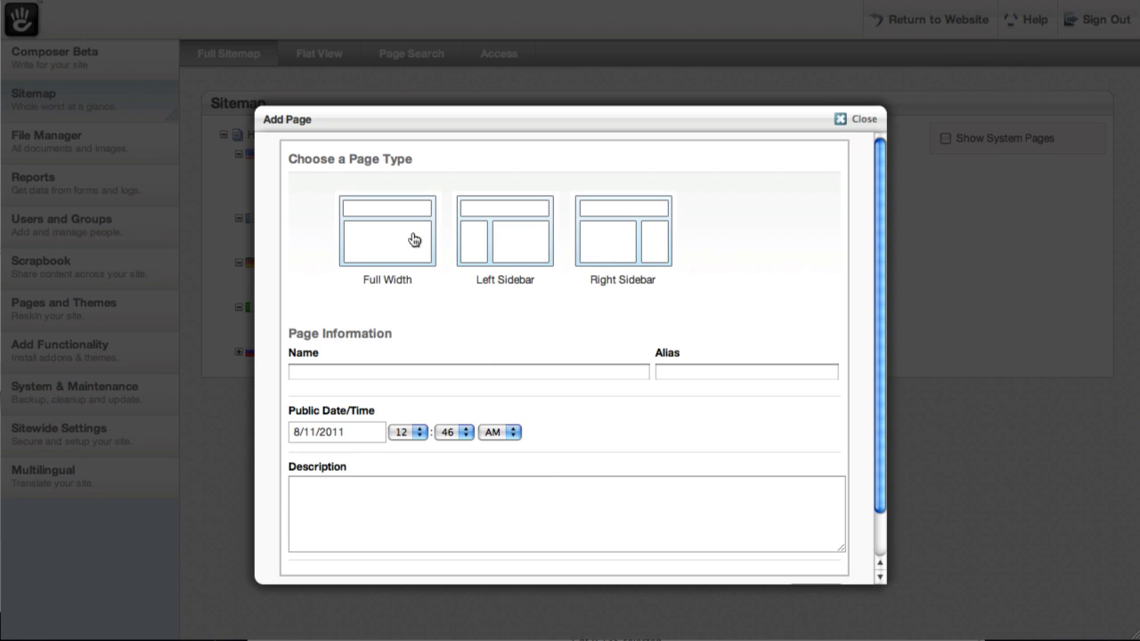
{"action": "left_click", "coordinate": [415, 237]}
{"action": "type", "text": "Da"}
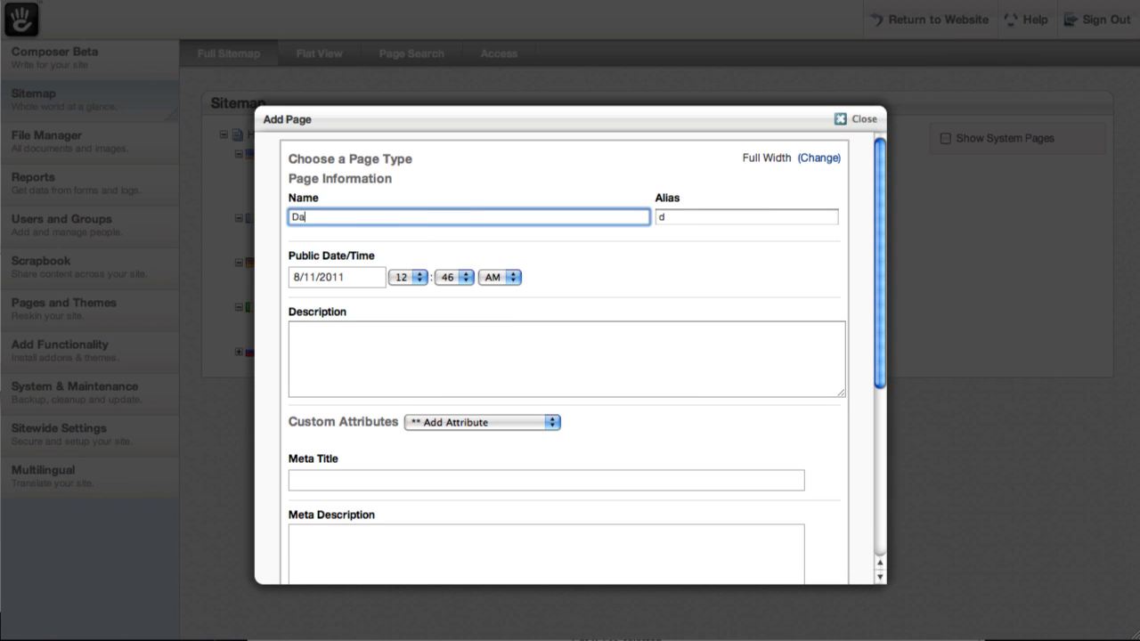
{"action": "type", "text": "s"}
{"action": "key", "text": "Return"}
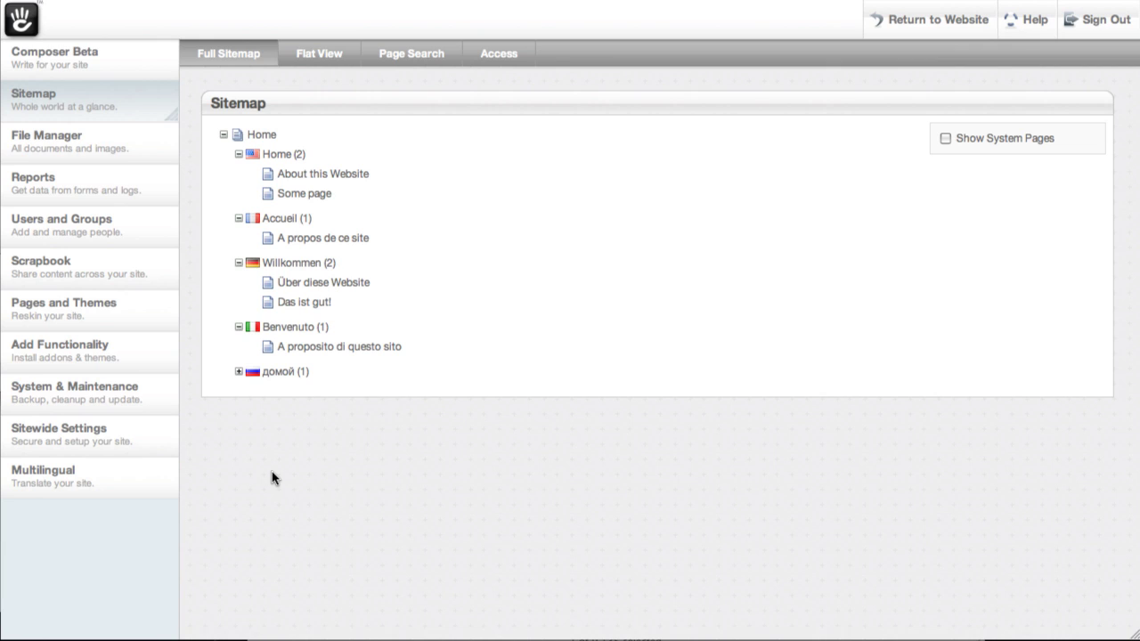
Run the Multilingual Page Report for missing English pages in French, German, Italian and Russian.
{"action": "left_click", "coordinate": [134, 500]}
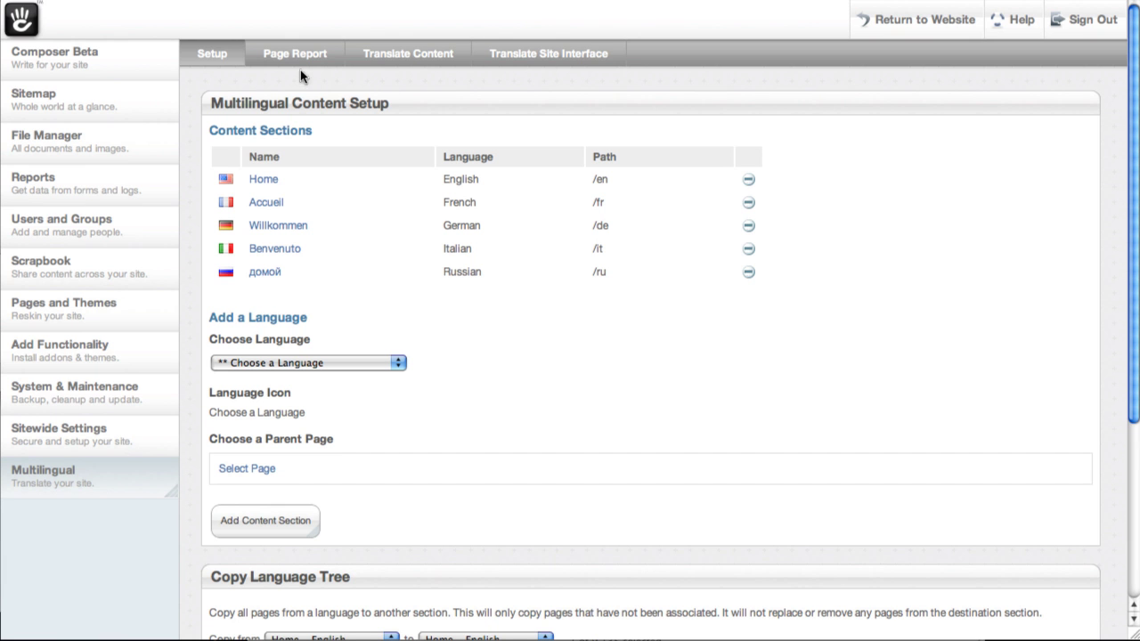
{"action": "left_click", "coordinate": [291, 58]}
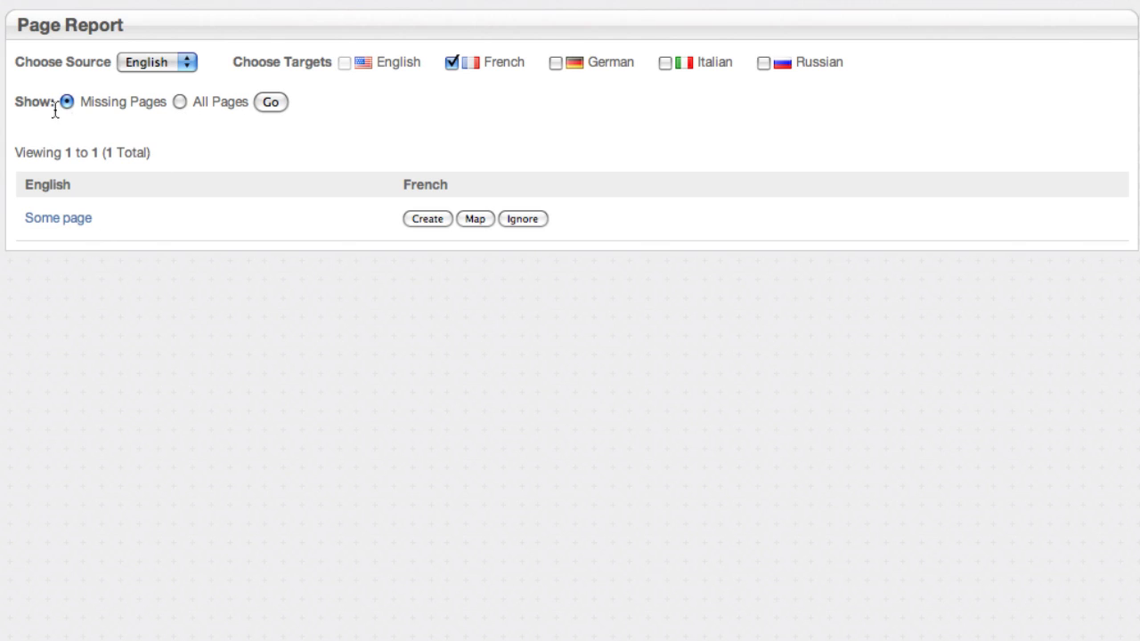
{"action": "left_click", "coordinate": [179, 102]}
{"action": "left_click", "coordinate": [65, 101]}
{"action": "left_click", "coordinate": [556, 63]}
{"action": "left_click", "coordinate": [665, 62]}
{"action": "left_click", "coordinate": [273, 102]}
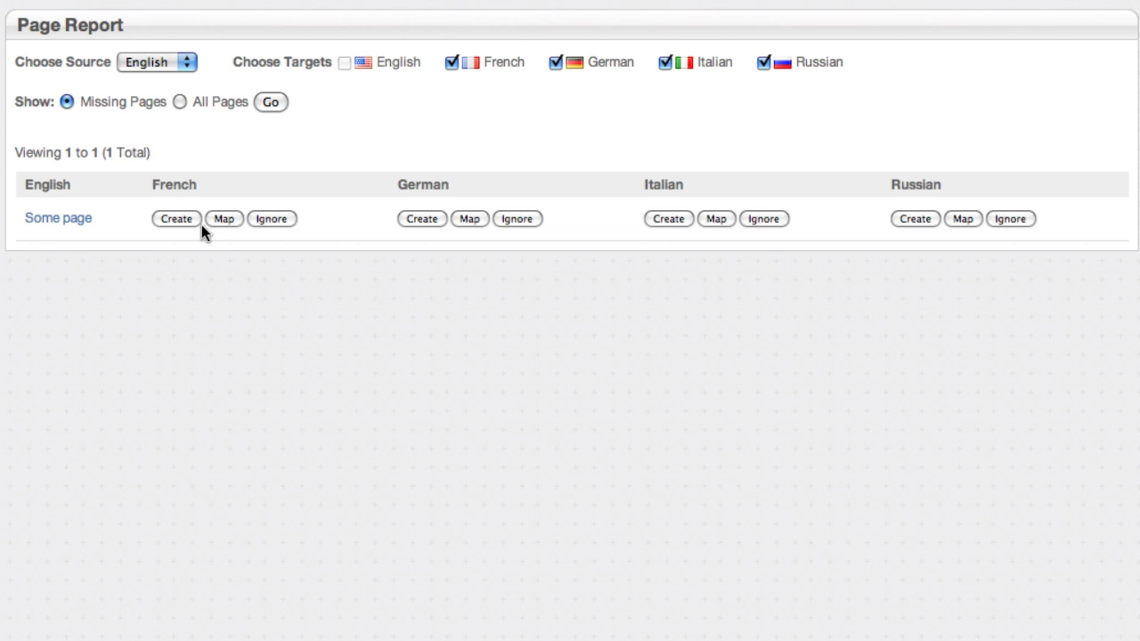
Create French and Italian copies of Some page, ignore Russian, and leave German unmapped.
{"action": "left_click", "coordinate": [168, 222]}
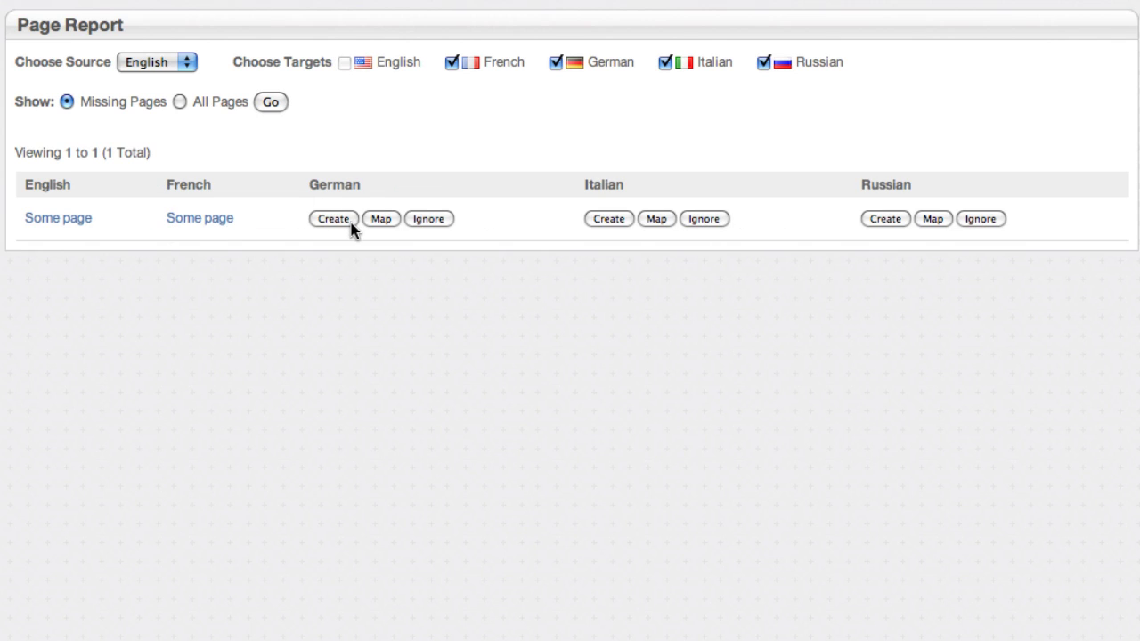
{"action": "left_click", "coordinate": [607, 219]}
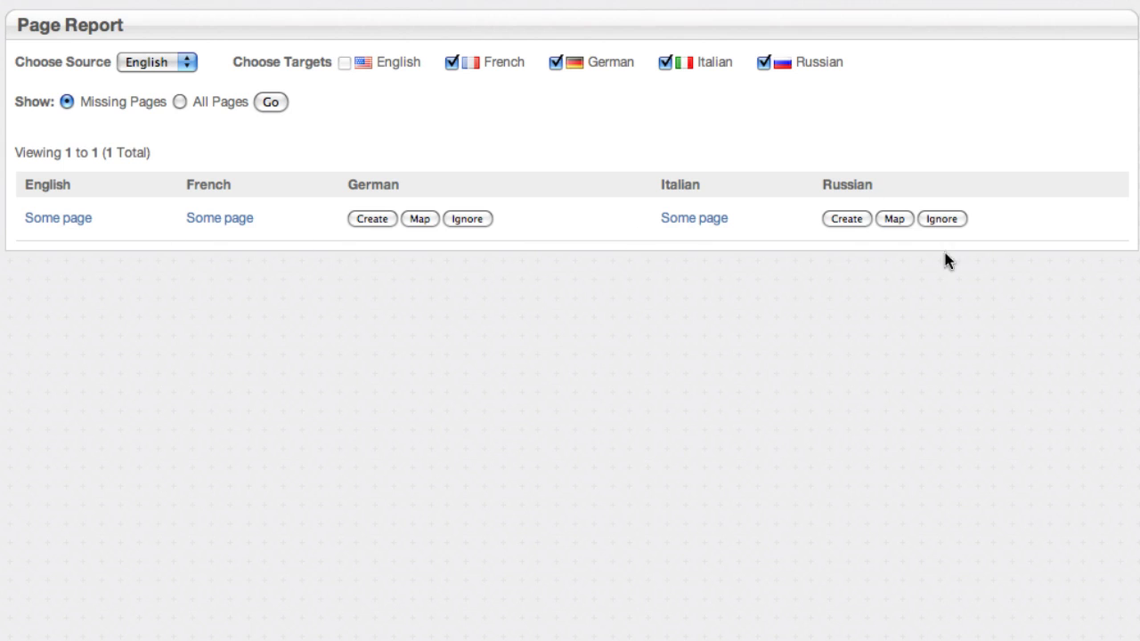
{"action": "left_click", "coordinate": [944, 219]}
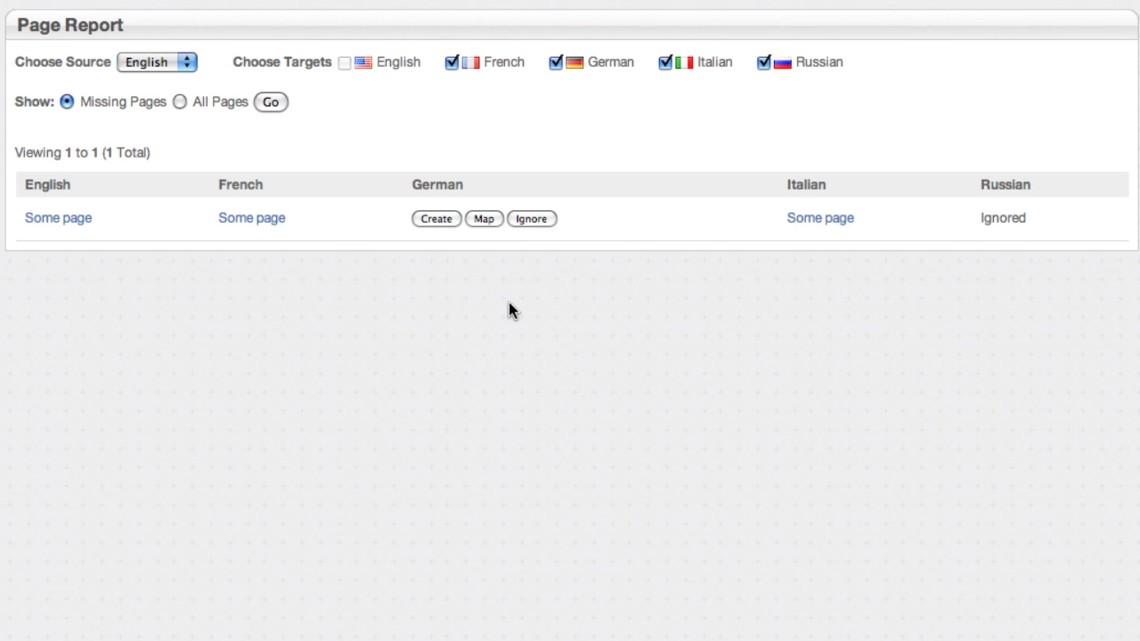
{"action": "left_click", "coordinate": [485, 220]}
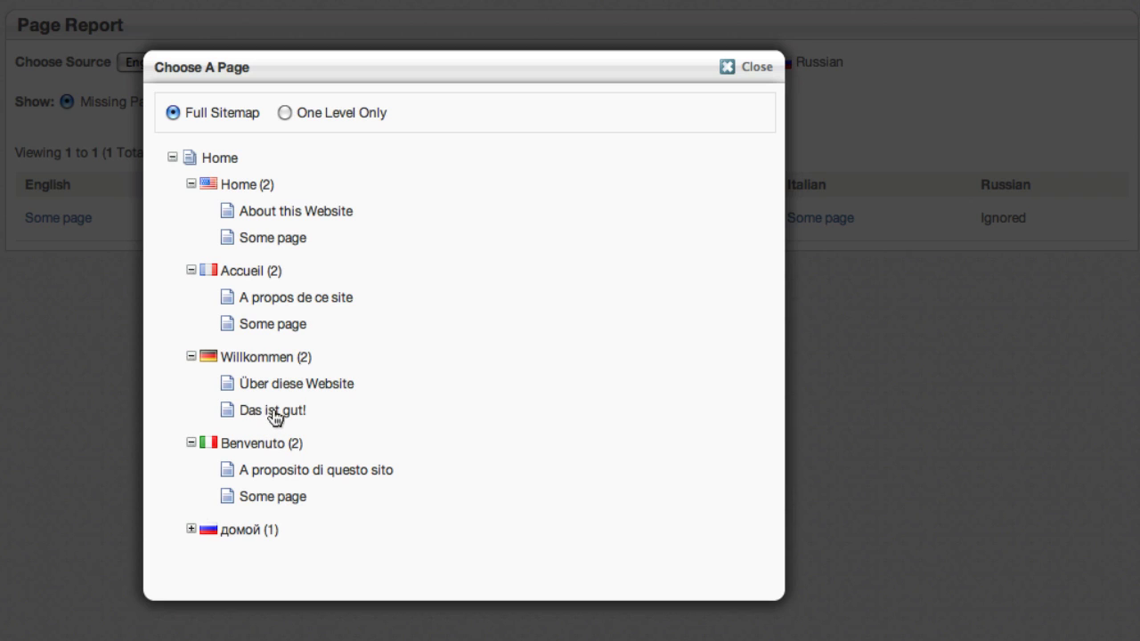
{"action": "left_click", "coordinate": [759, 67]}
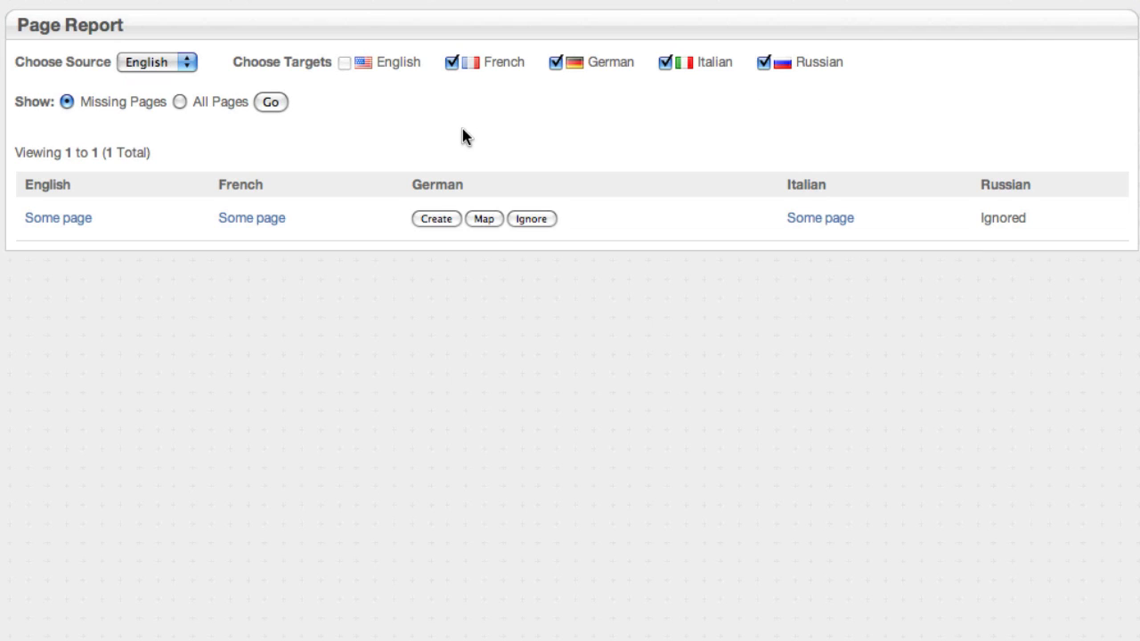
Switch the report source to German, create an English copy of 'Das ist gut!', and ignore French.
{"action": "left_click", "coordinate": [179, 70]}
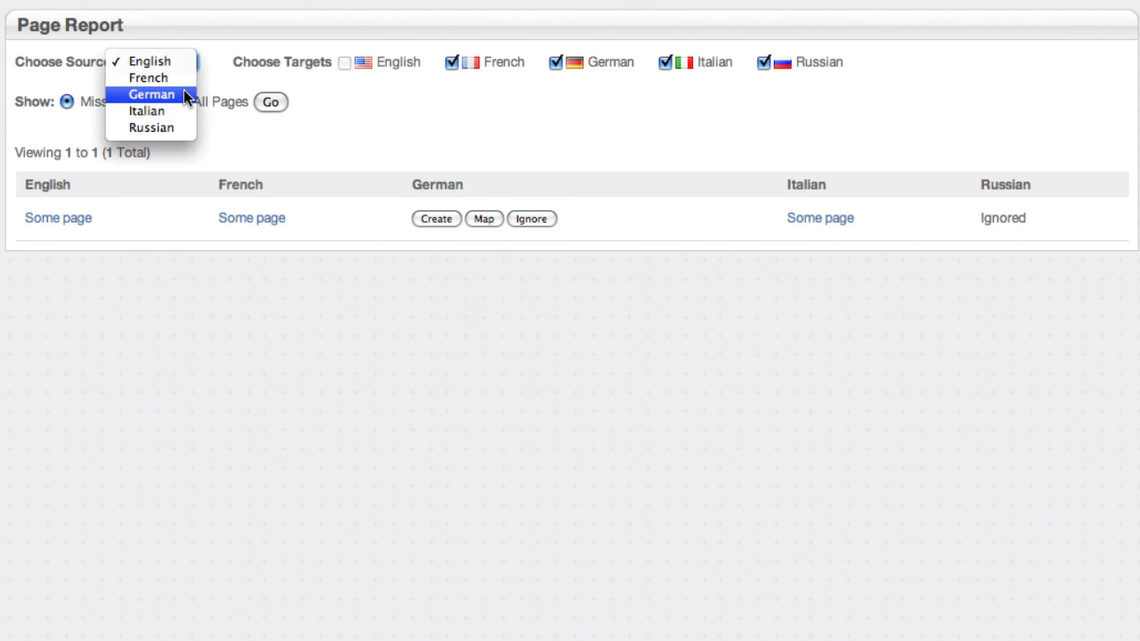
{"action": "left_click", "coordinate": [184, 91]}
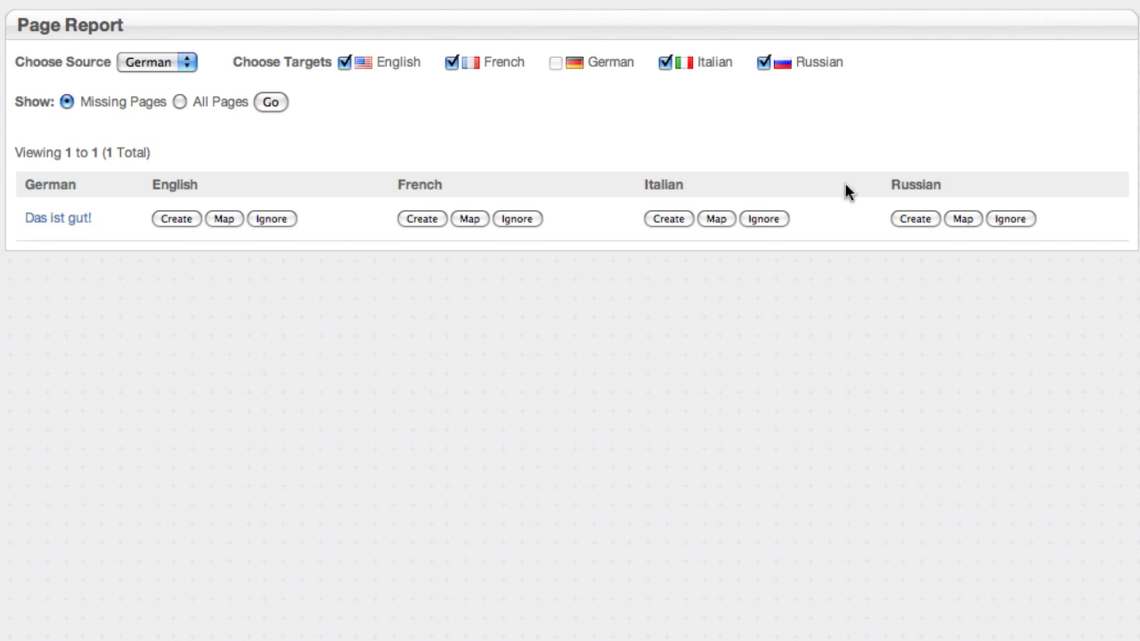
{"action": "left_click", "coordinate": [174, 219]}
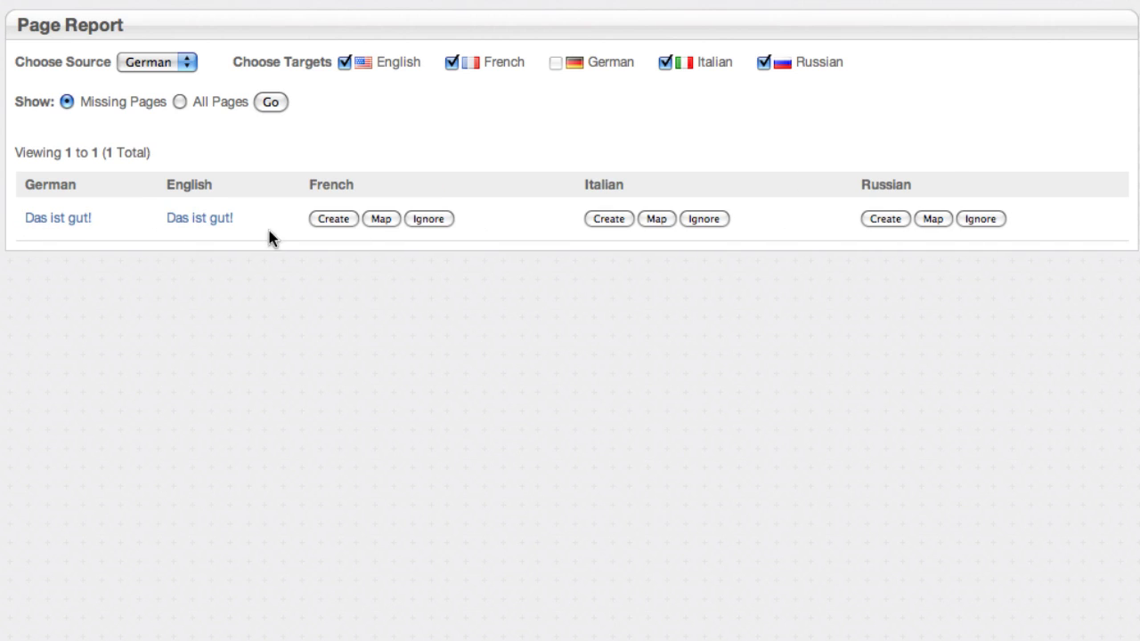
{"action": "left_click", "coordinate": [420, 220]}
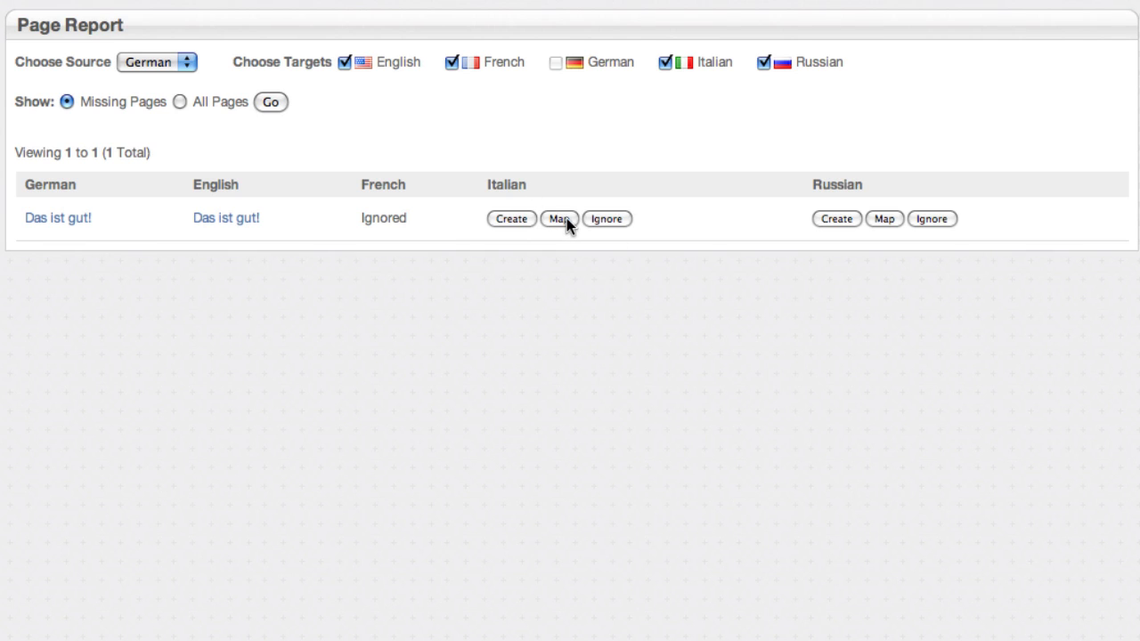
Map the Italian version to Some page and mark Russian as ignored.
{"action": "left_click", "coordinate": [563, 219]}
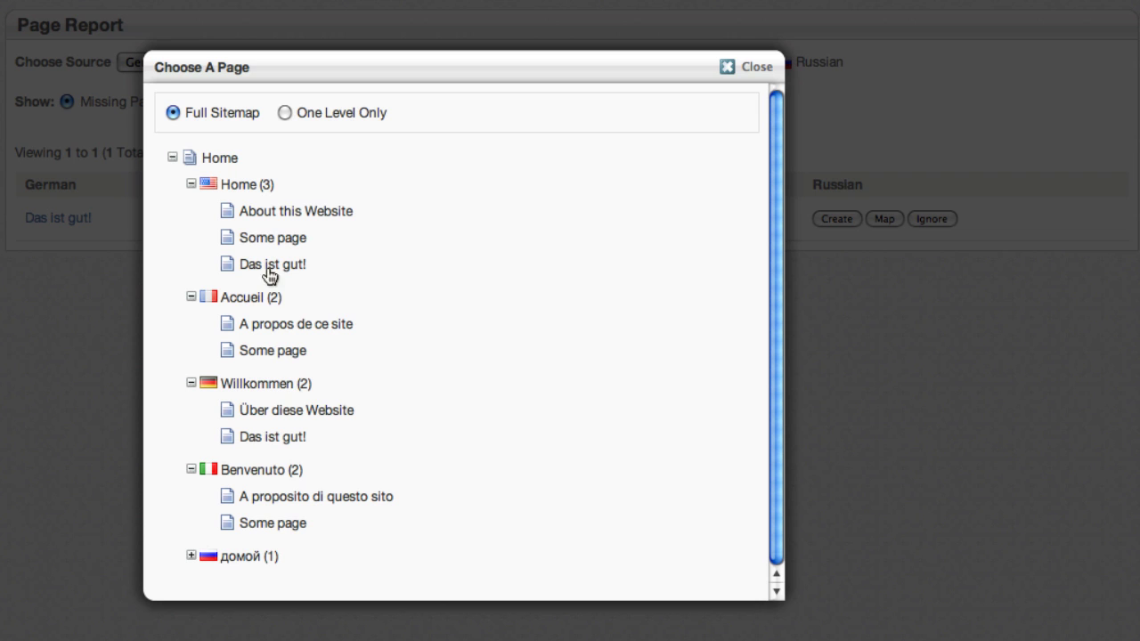
{"action": "left_click", "coordinate": [274, 524]}
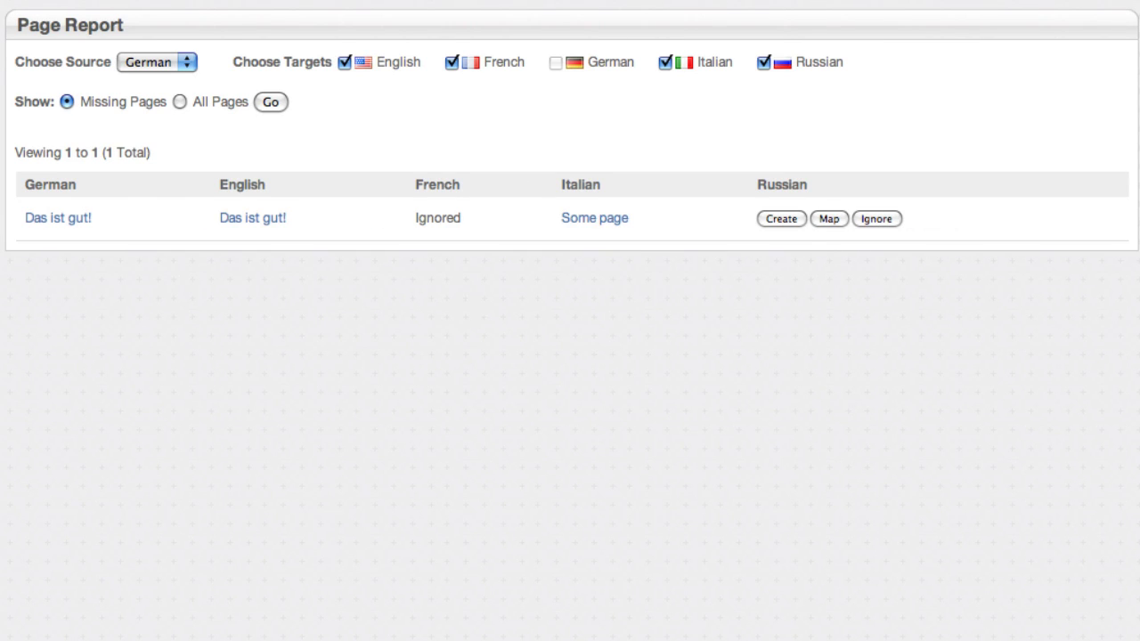
{"action": "left_click", "coordinate": [880, 219]}
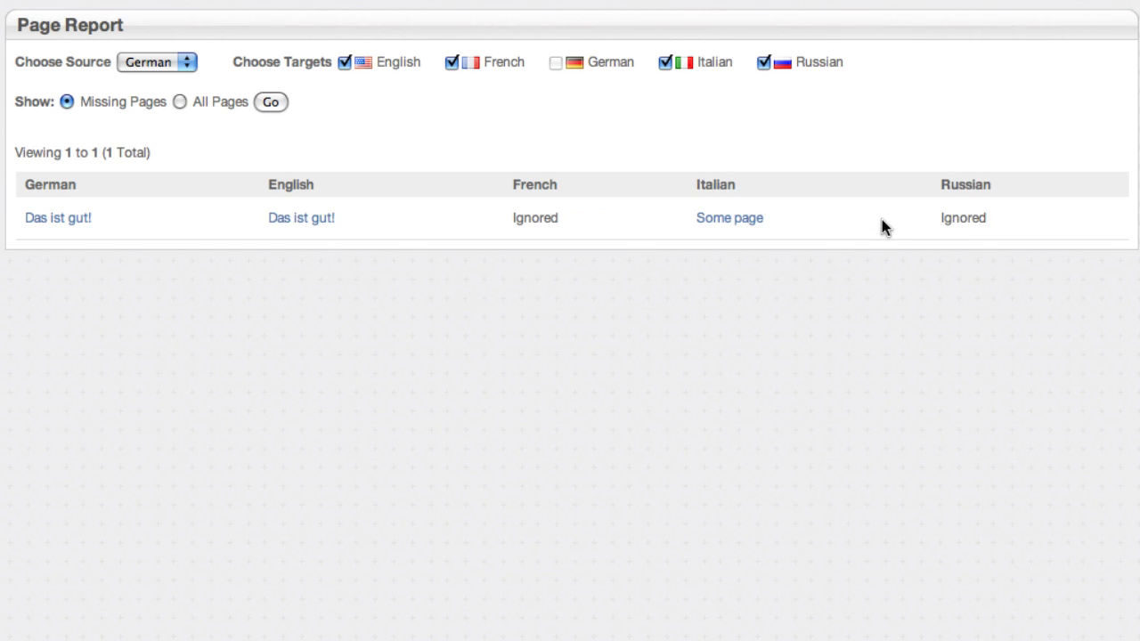